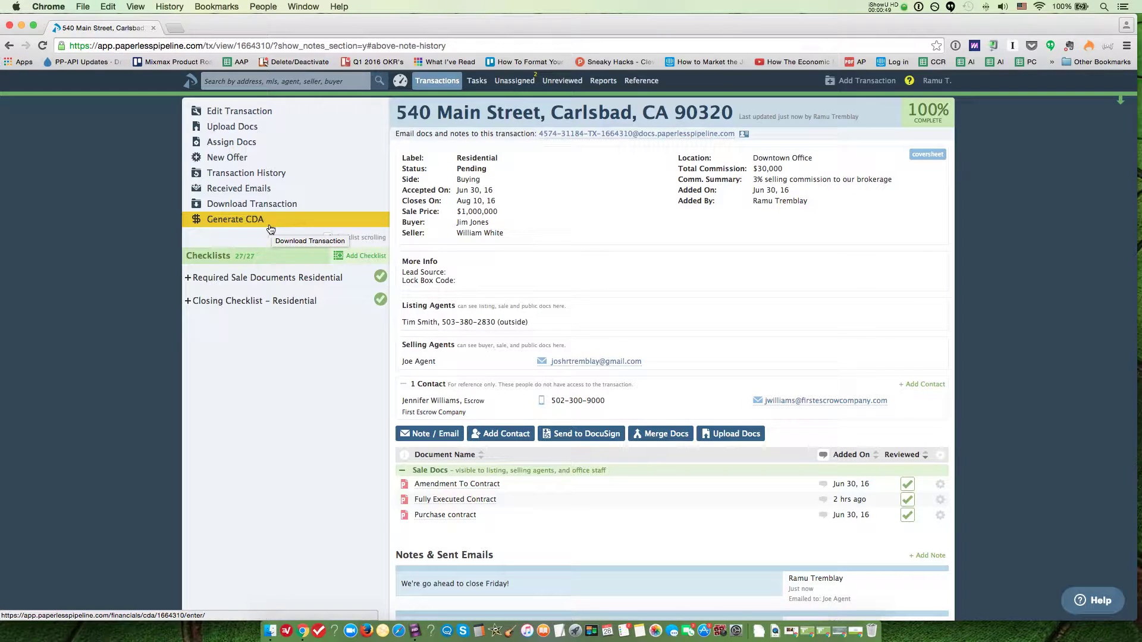
# Generate a CDA for 540 Main Street with a 3% selling commission, calculated to $30,000 gross.
pyautogui.click(241, 221)
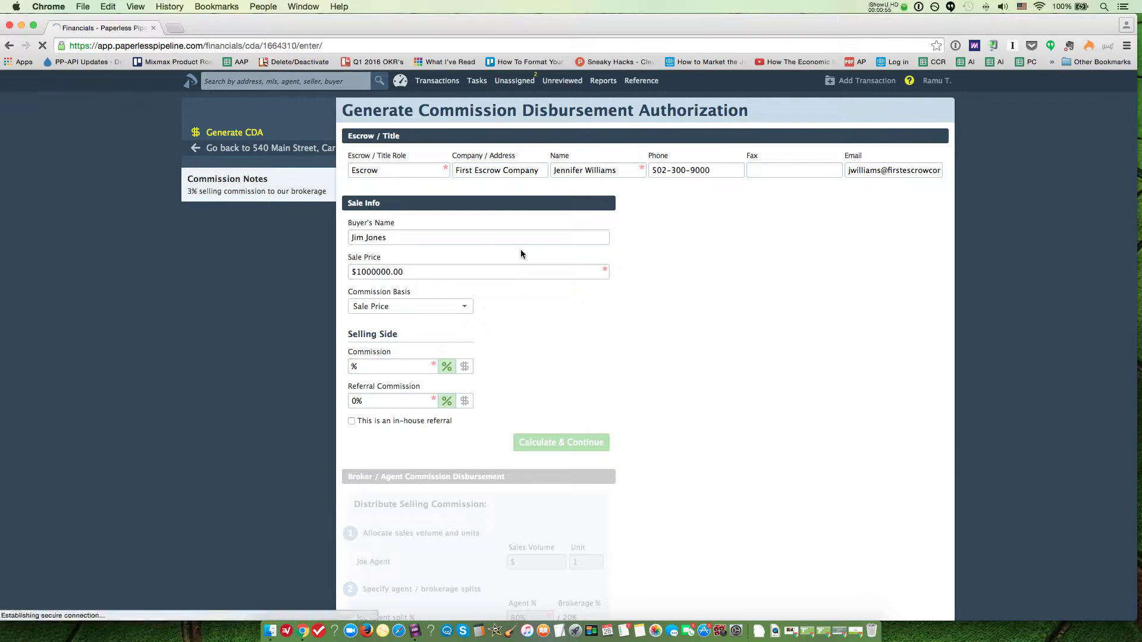
pyautogui.scroll(-1, 520, 250)
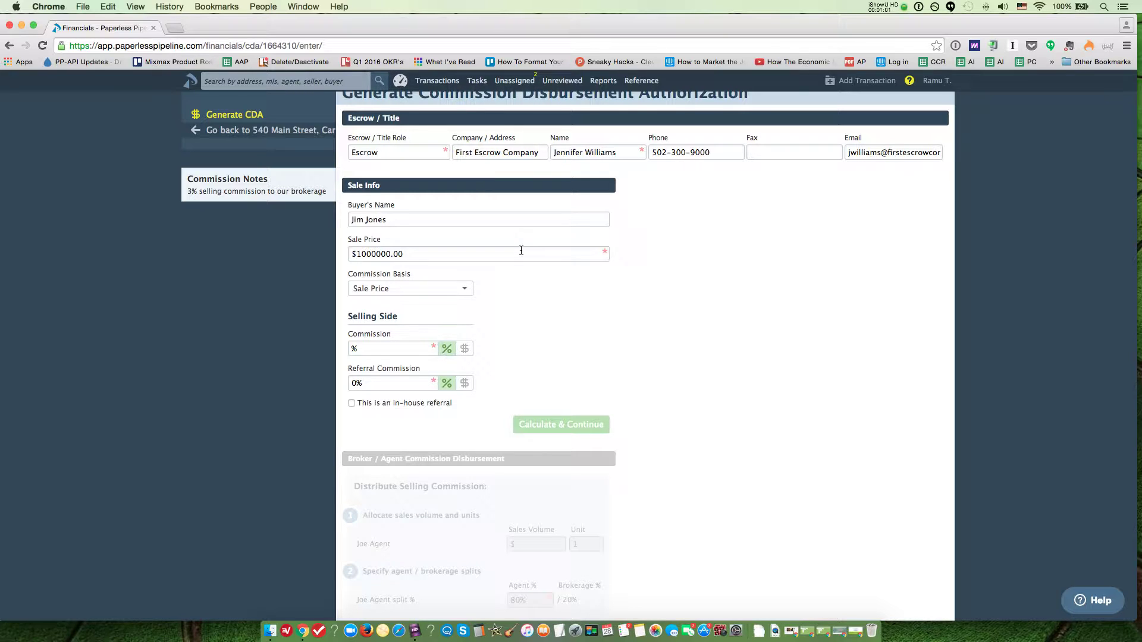
pyautogui.scroll(-5, 521, 250)
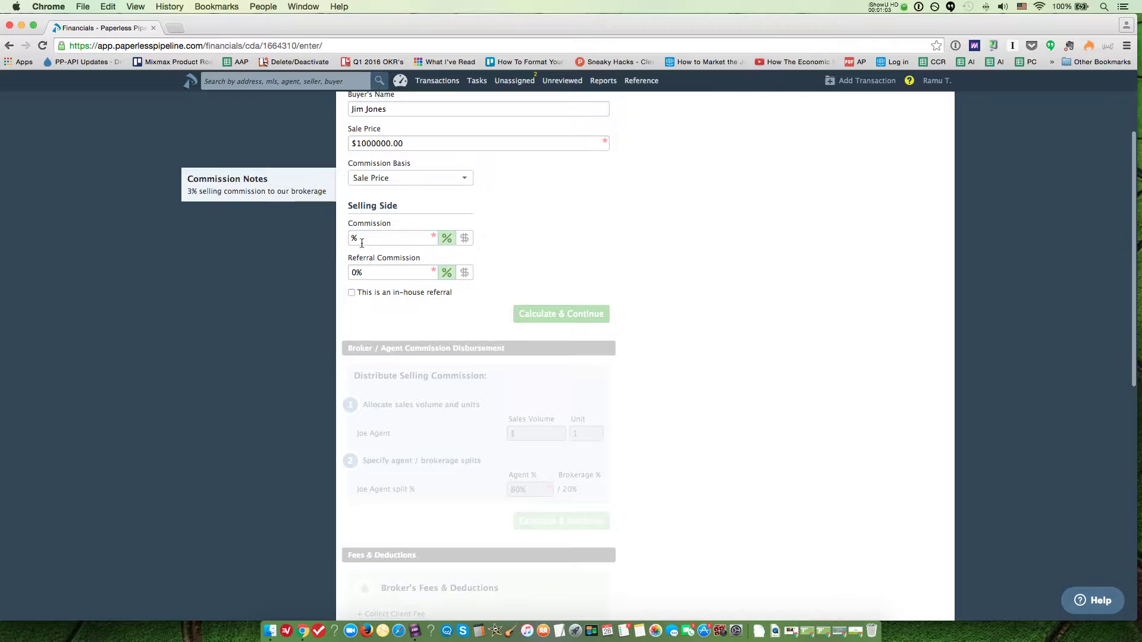
pyautogui.click(362, 241)
pyautogui.write('3')
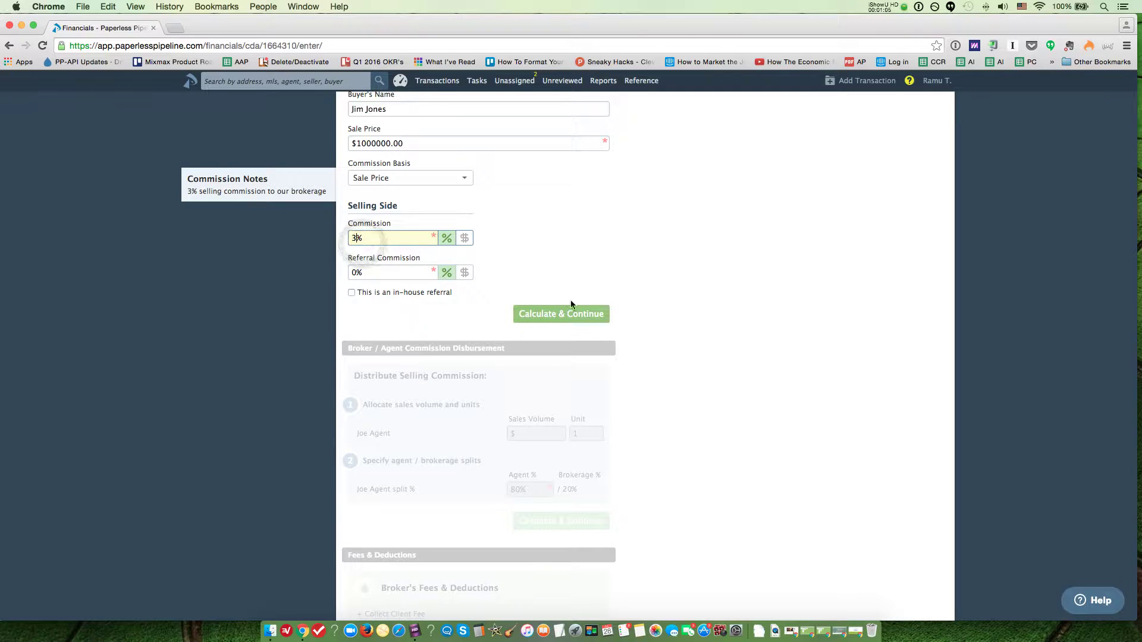
pyautogui.click(562, 316)
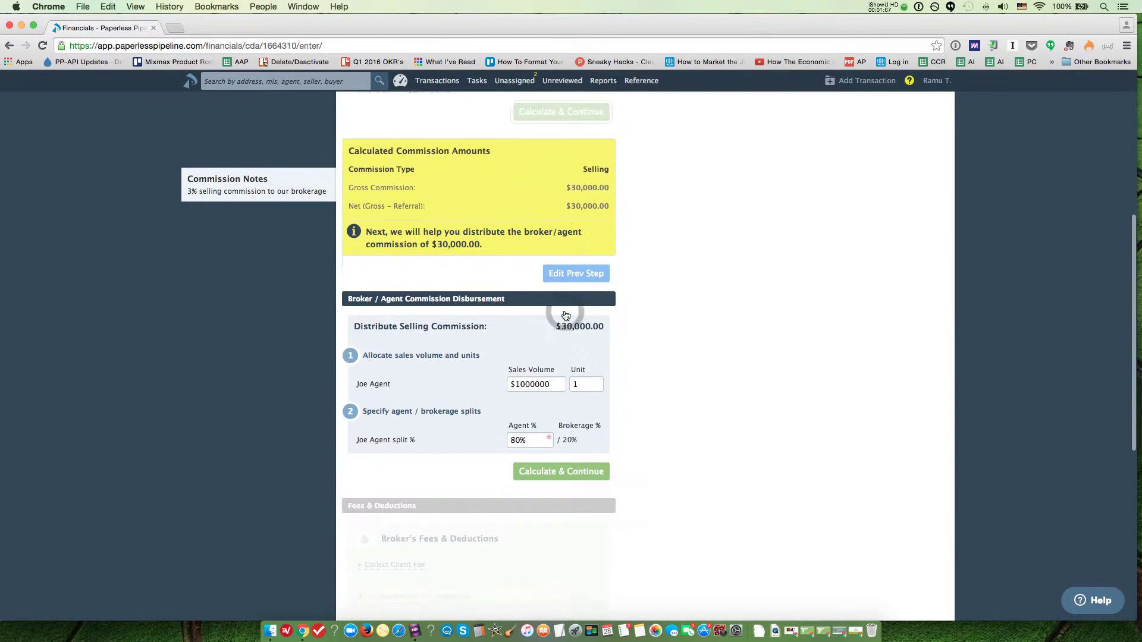
# Confirm Joe Agent's 80/20 split: $24,000 to the agent, $6,000 to the broker.
pyautogui.scroll(-4, 564, 309)
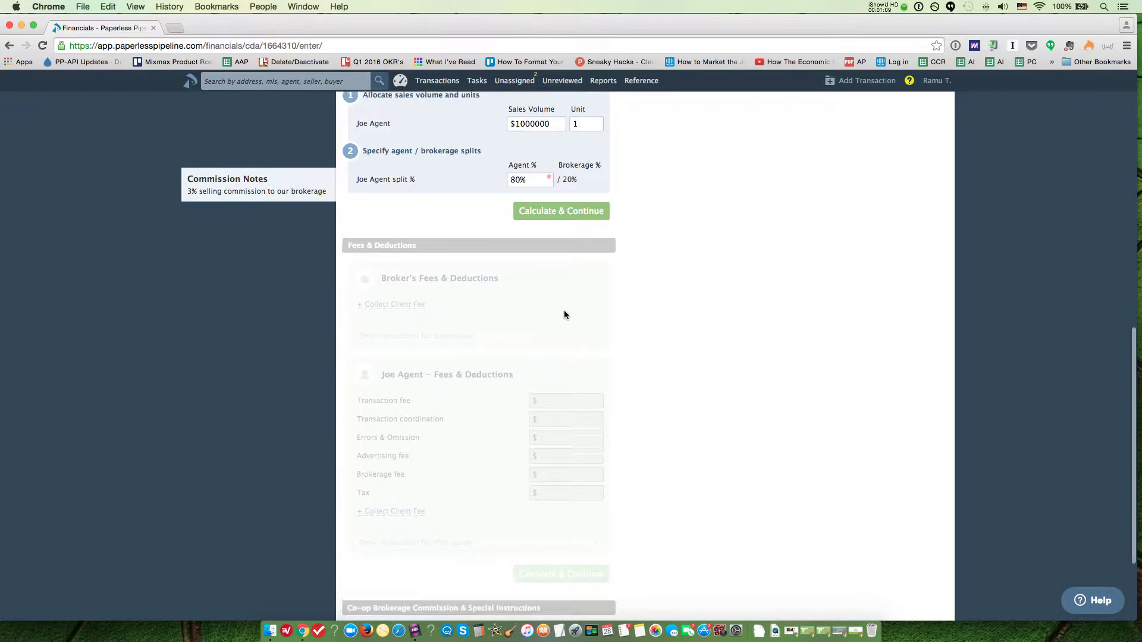
pyautogui.click(529, 160)
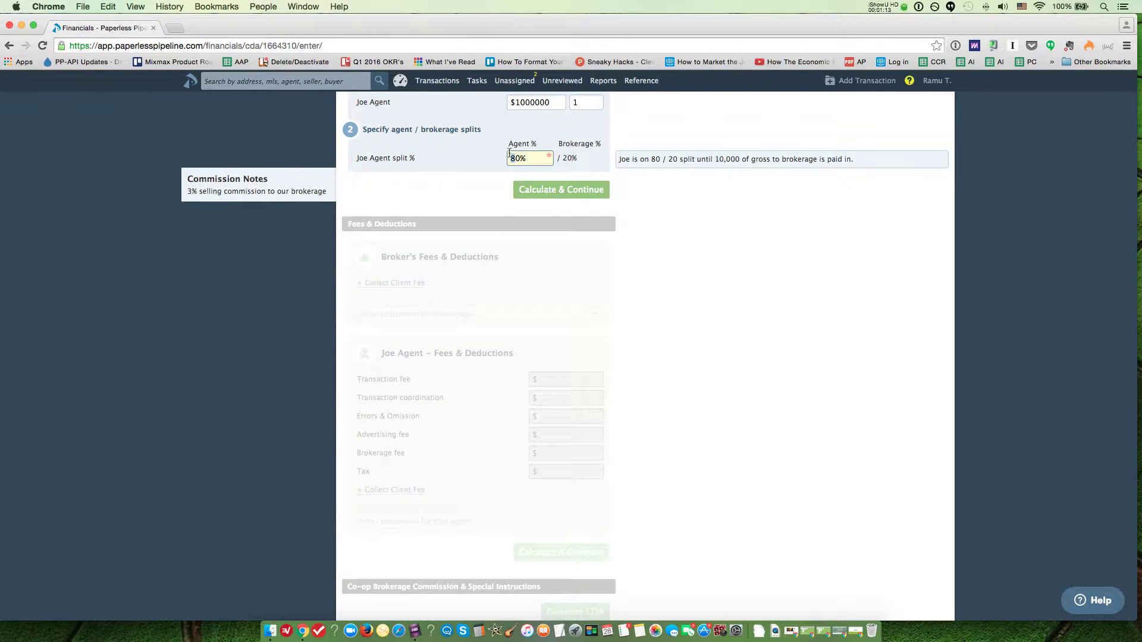
pyautogui.click(568, 190)
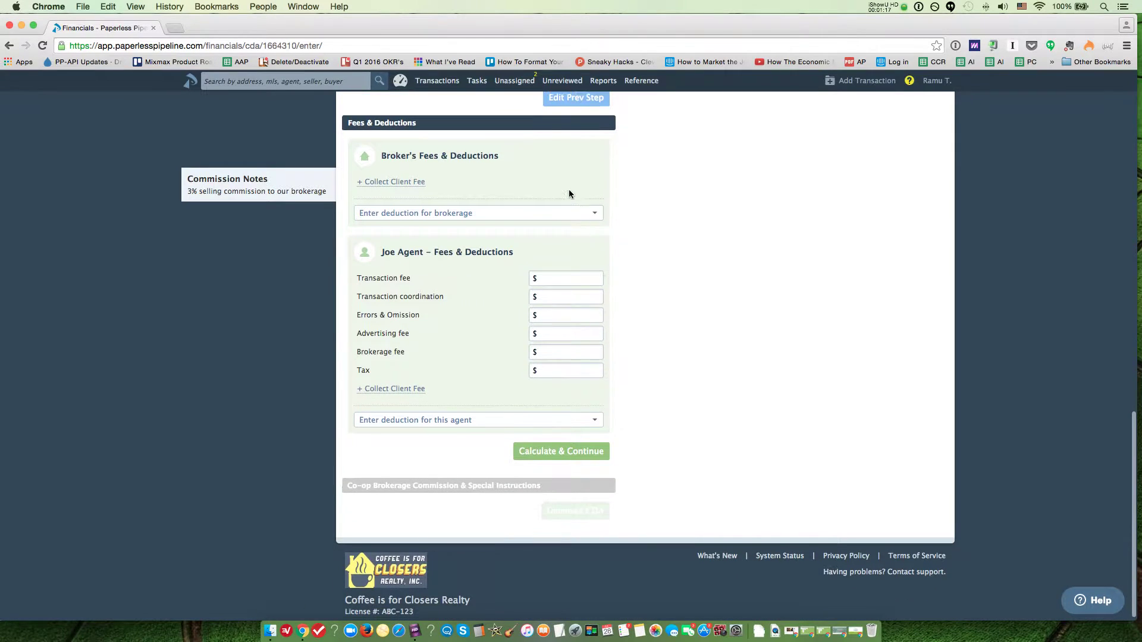
# Enter Joe Agent's $180 transaction fee and move to the errors & omission fee.
pyautogui.click(566, 272)
pyautogui.write('180')
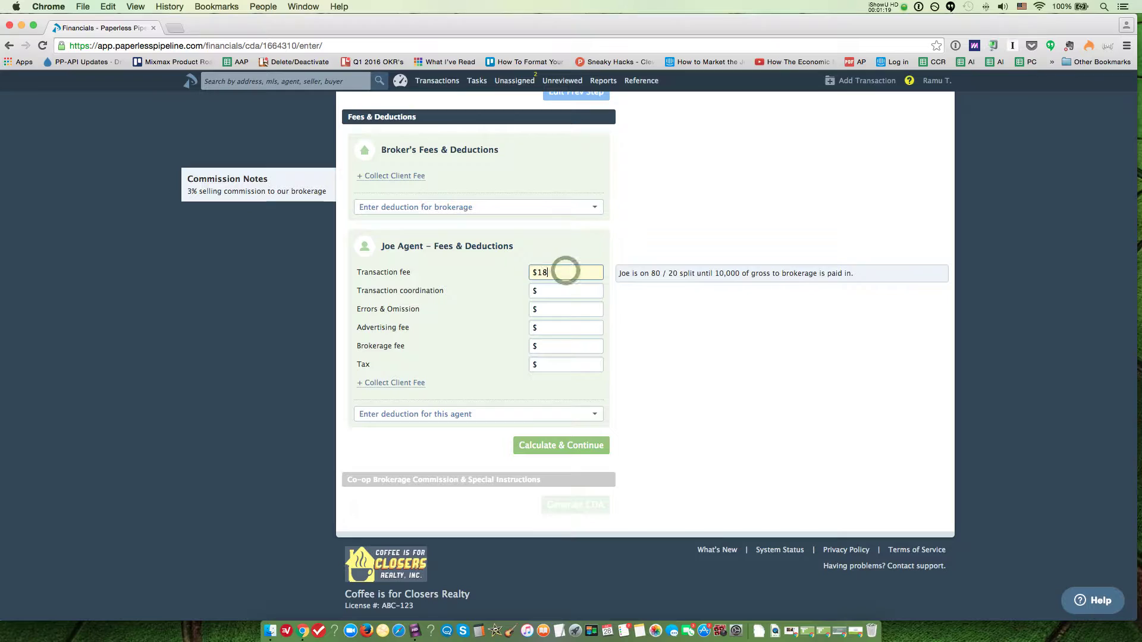
pyautogui.press('Tab')
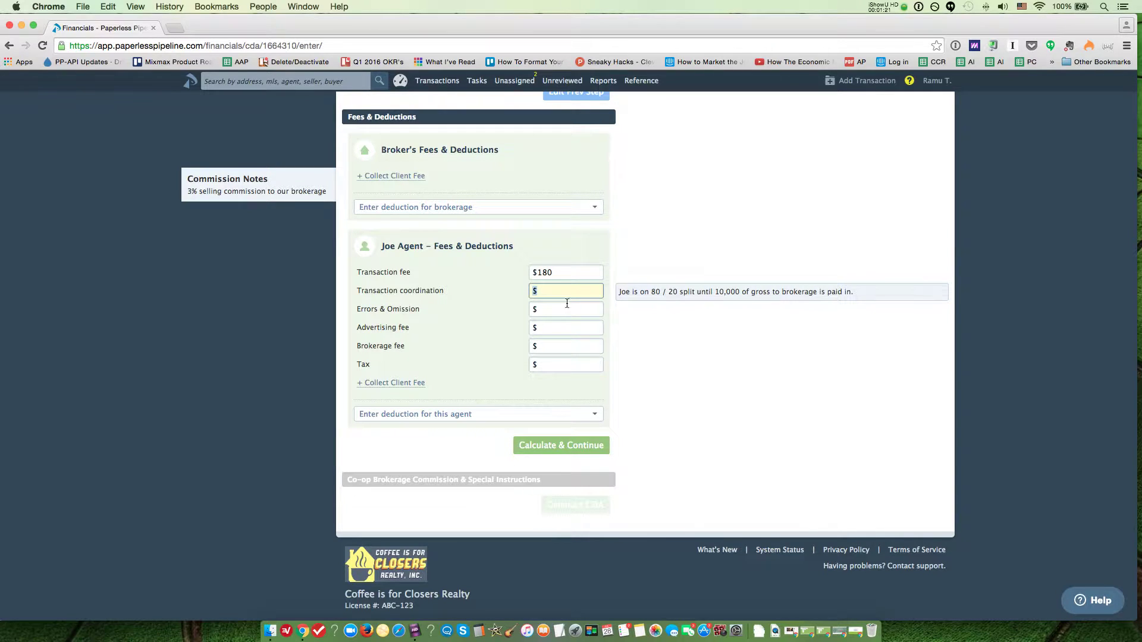
pyautogui.click(566, 304)
# Enter the $50 E&O fee, calculate the final disbursement, and generate the CDA.
pyautogui.write('50')
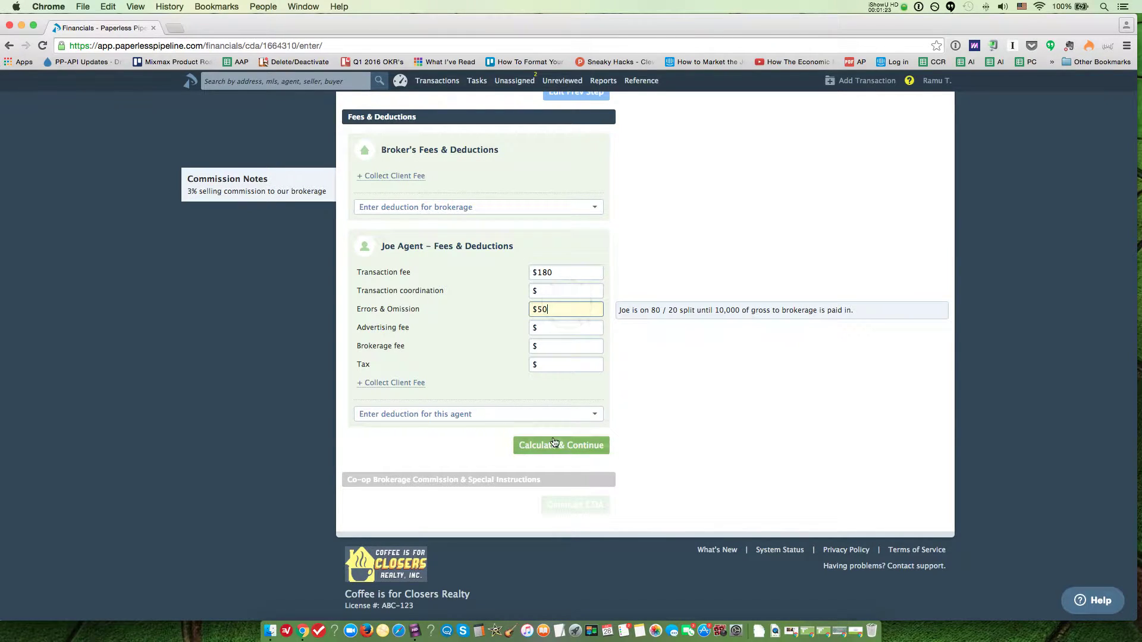
pyautogui.click(553, 443)
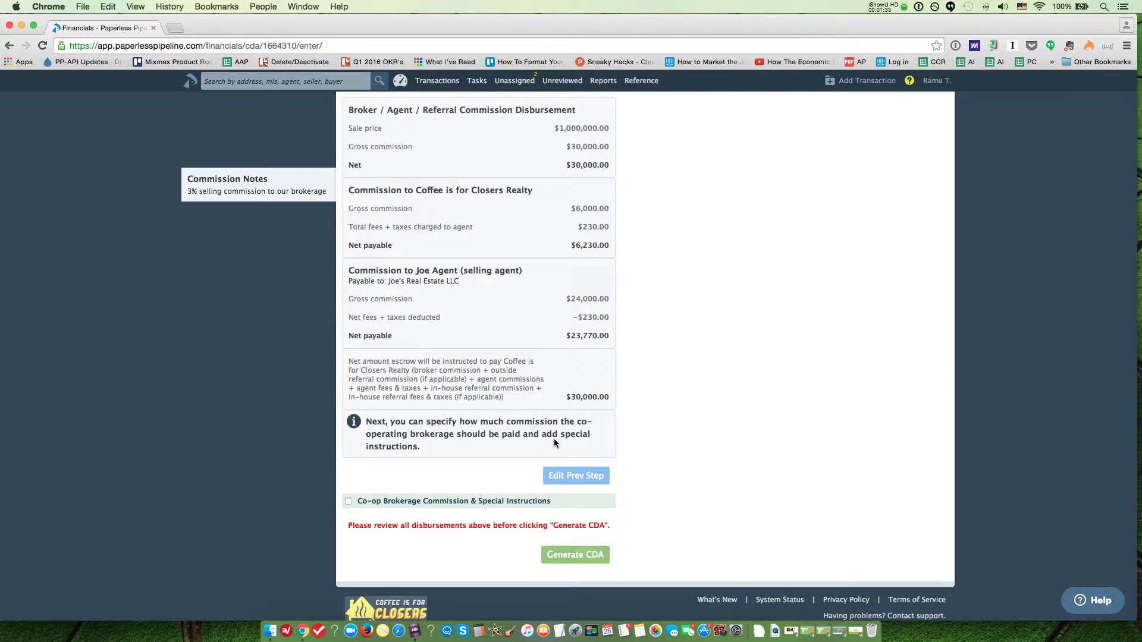
pyautogui.click(574, 555)
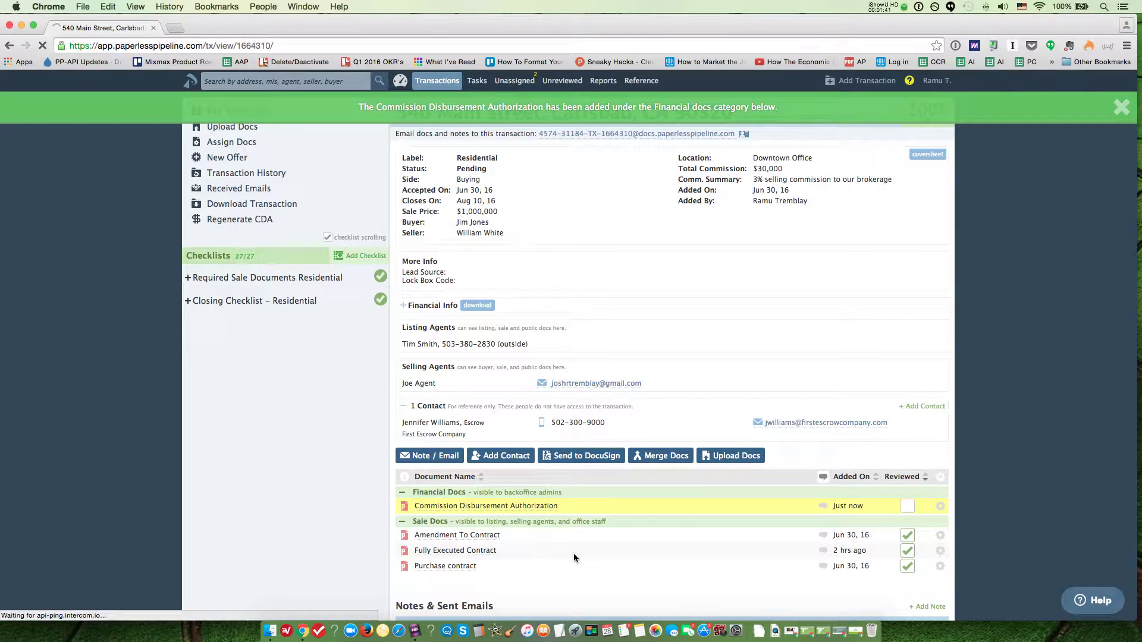
pyautogui.scroll(-1, 702, 486)
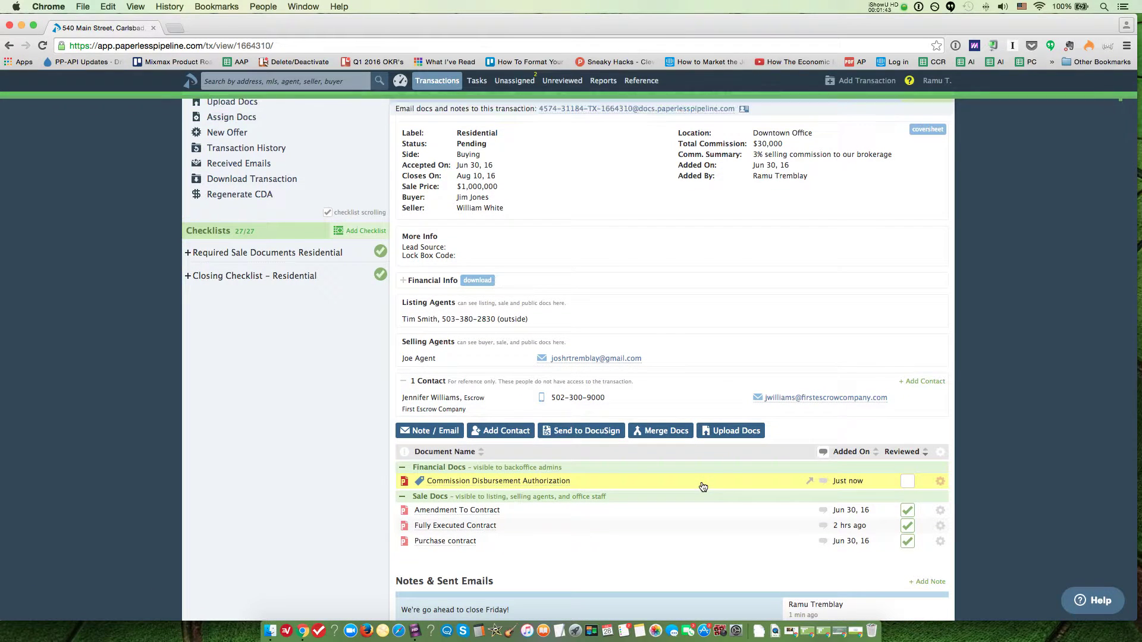
pyautogui.scroll(-1, 790, 474)
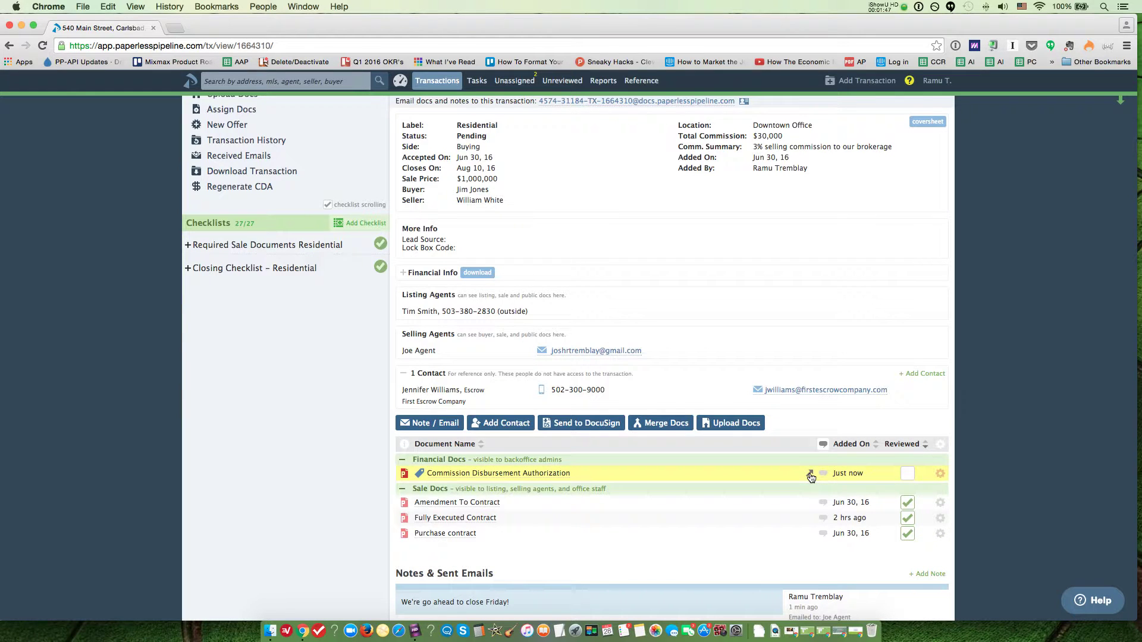
# Open the new Commission Disbursement Authorization and zoom in to read it.
pyautogui.click(809, 474)
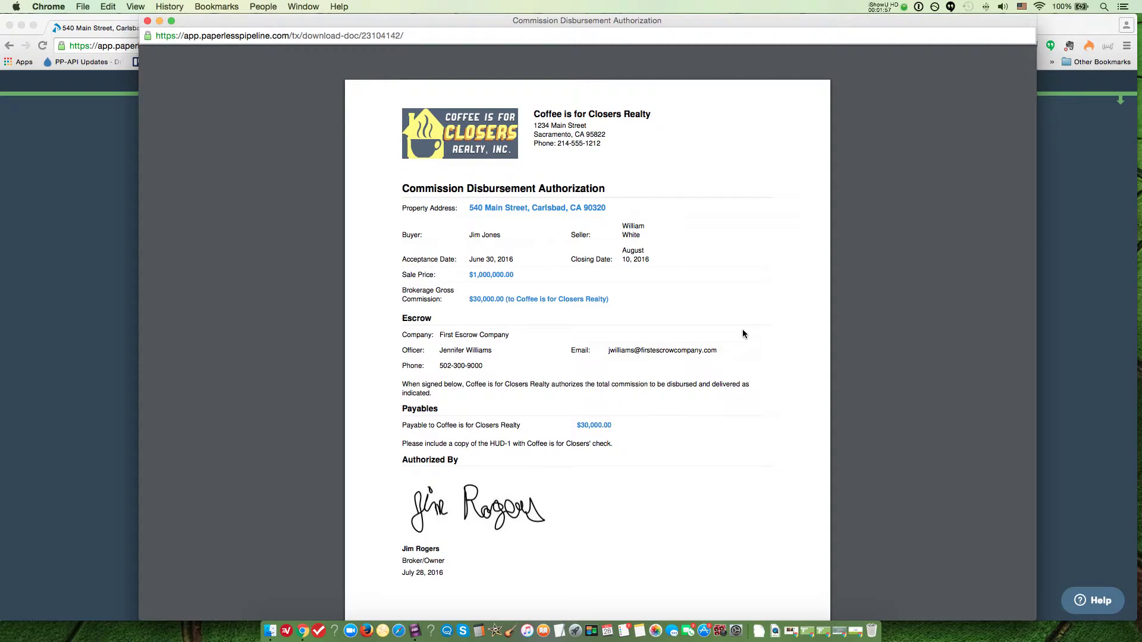
pyautogui.press('super+equal')
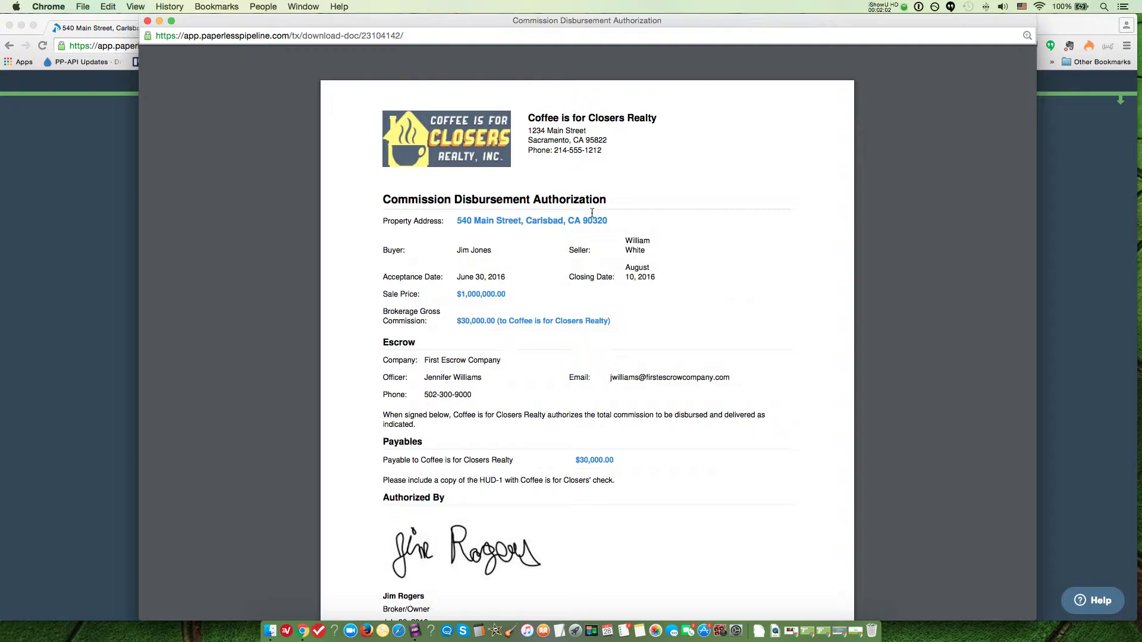
pyautogui.moveTo(488, 143)
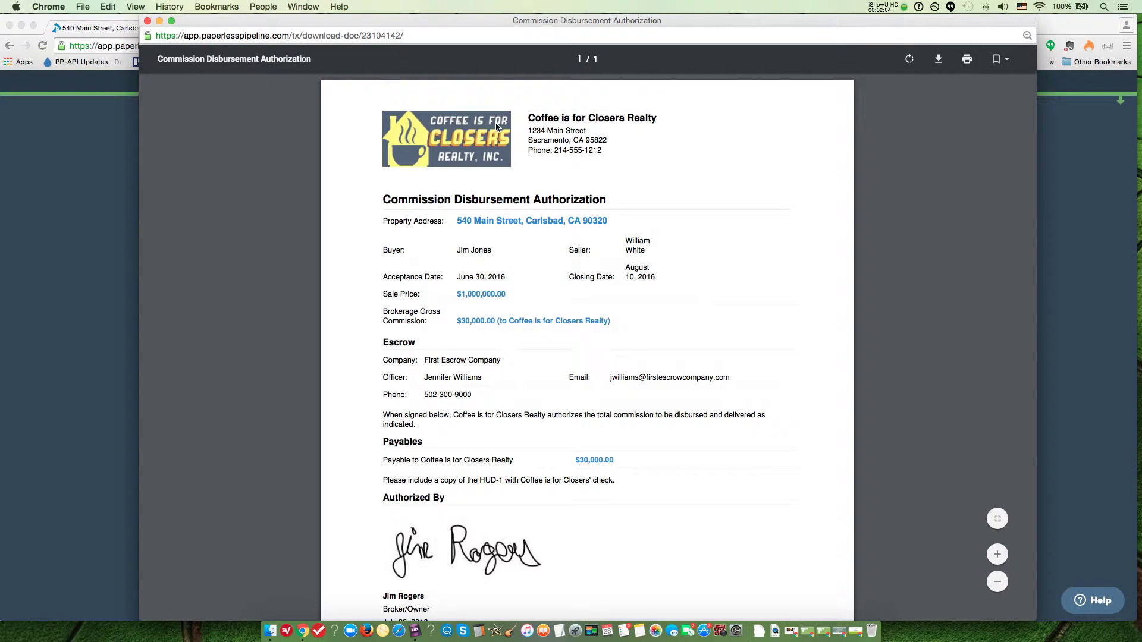
pyautogui.scroll(-2, 530, 292)
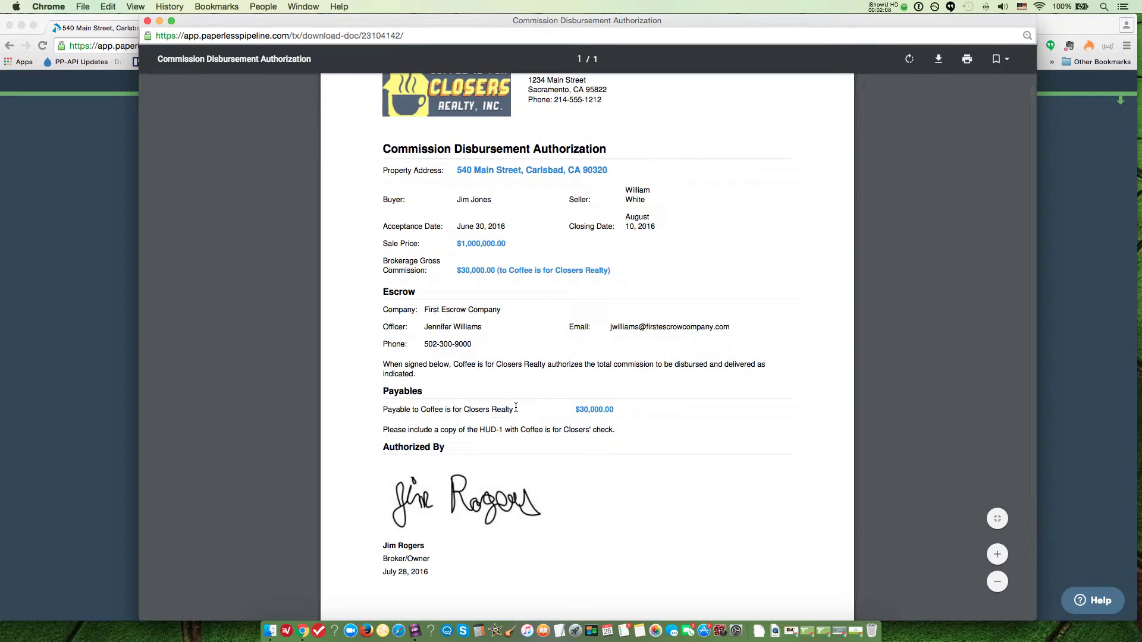
pyautogui.scroll(-1, 476, 404)
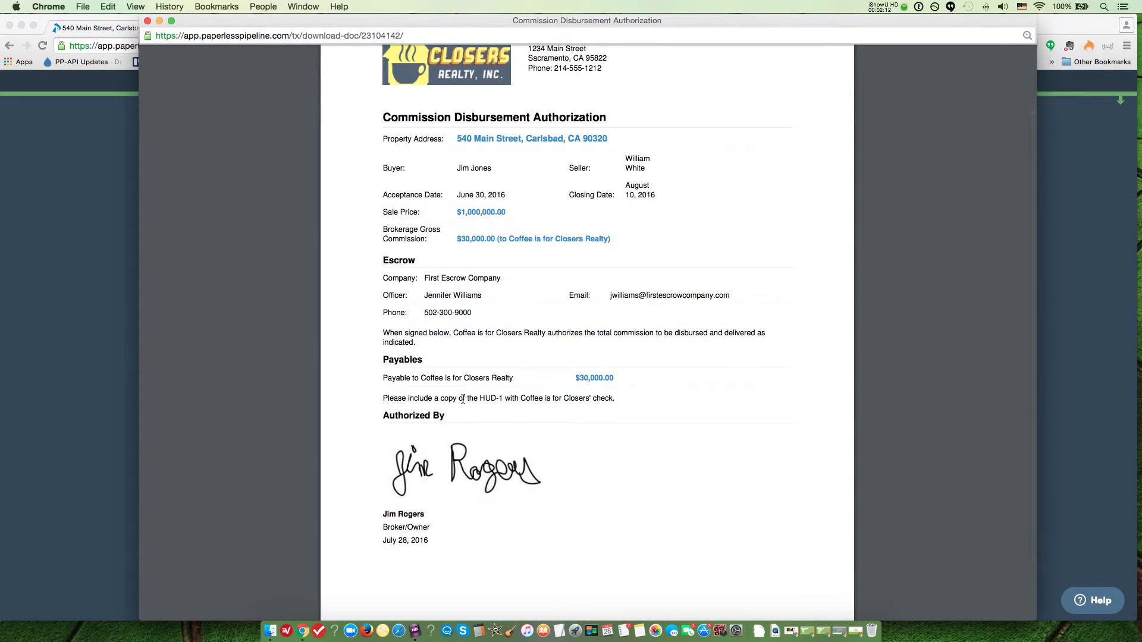
pyautogui.press('super+equal')
pyautogui.scroll(-3, 464, 390)
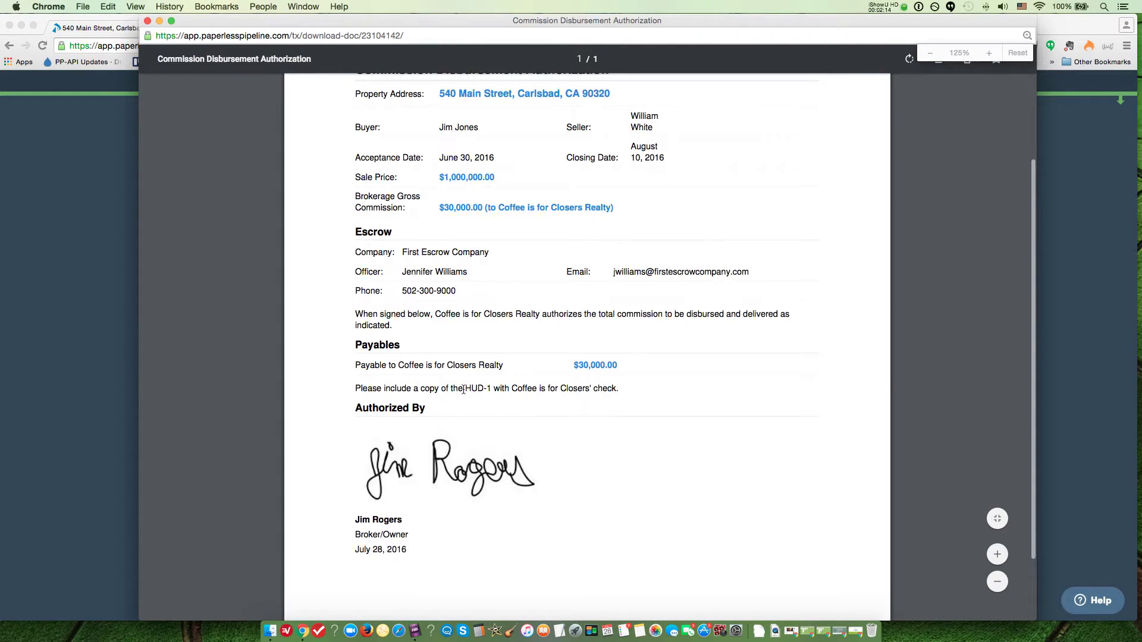
pyautogui.scroll(-3, 461, 389)
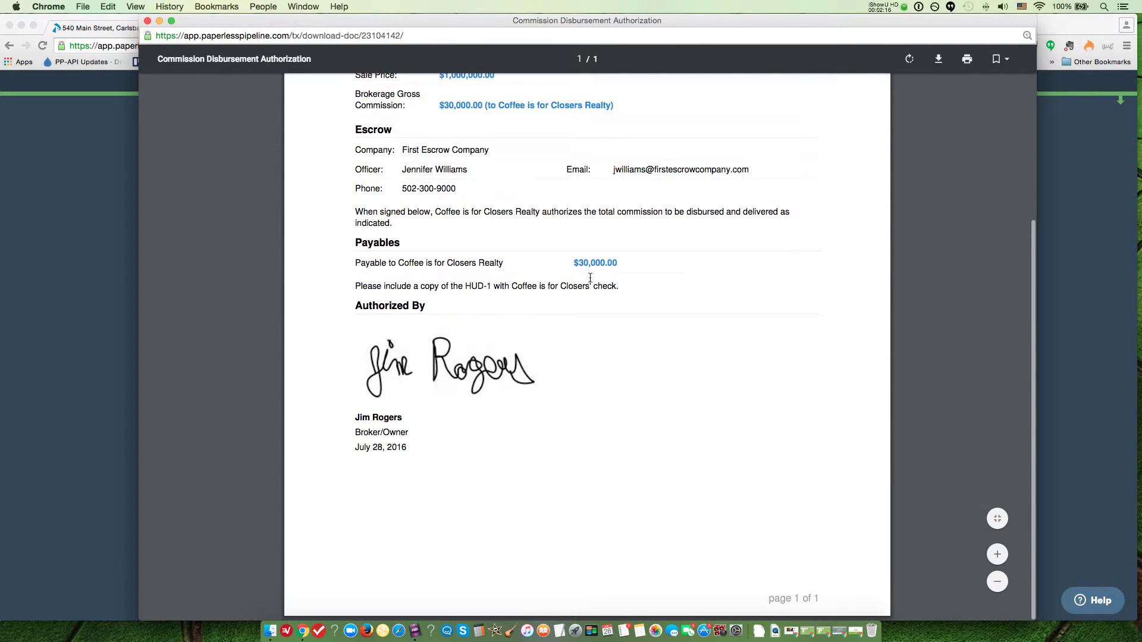
# Check the $30,000 payable-to-brokerage line, then close the CDA preview.
pyautogui.click(575, 284)
pyautogui.moveTo(354, 267); pyautogui.dragTo(619, 265)
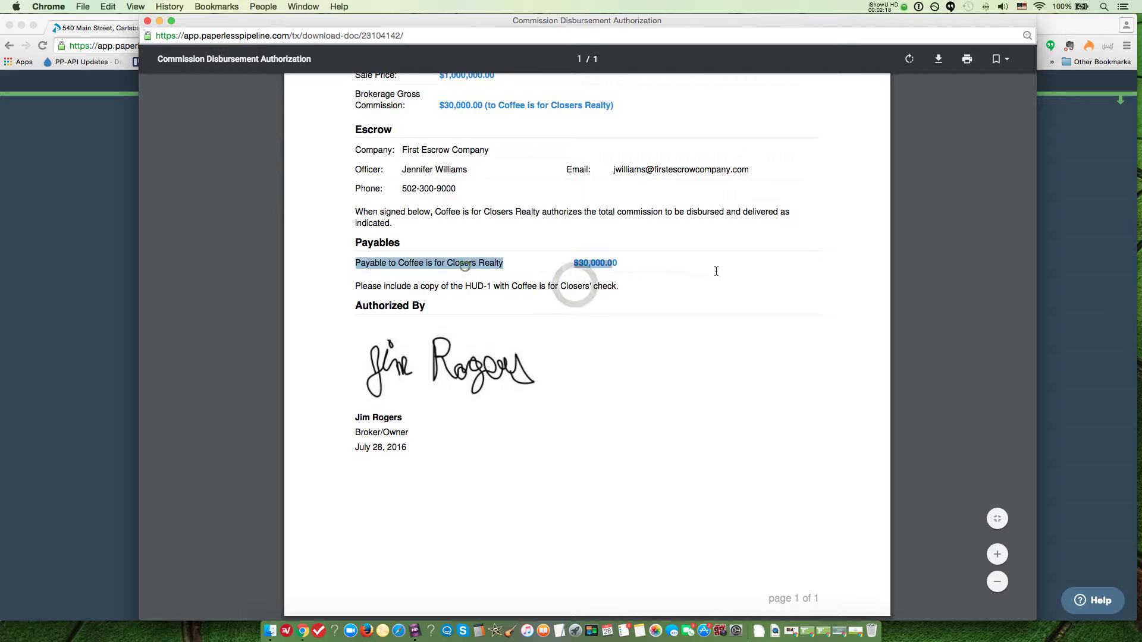
pyautogui.click(650, 288)
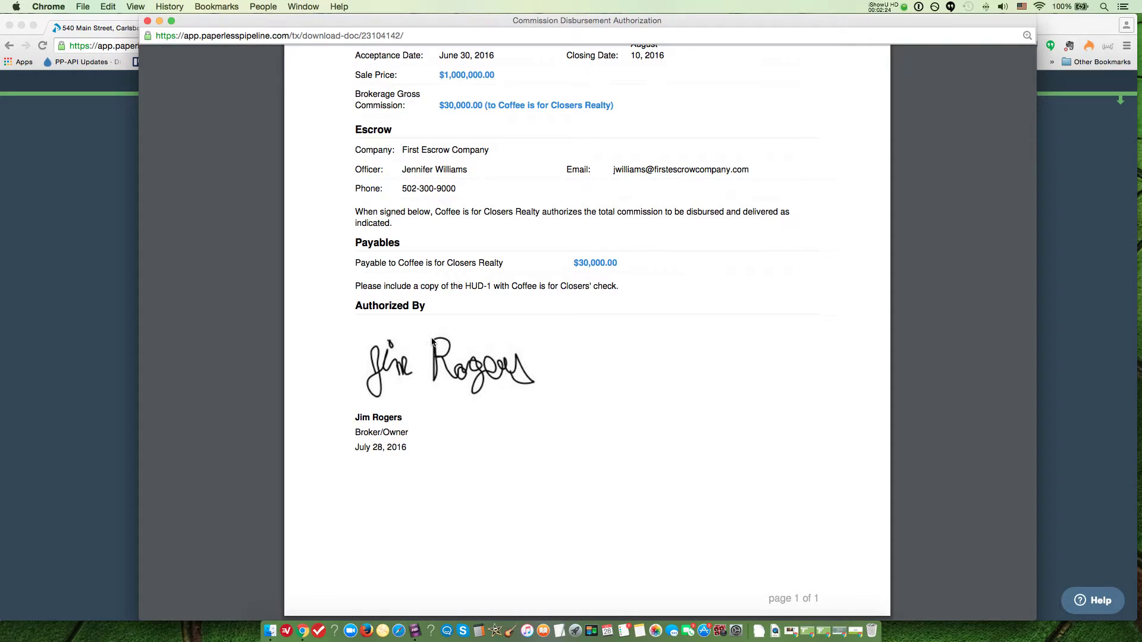
pyautogui.scroll(5, 447, 420)
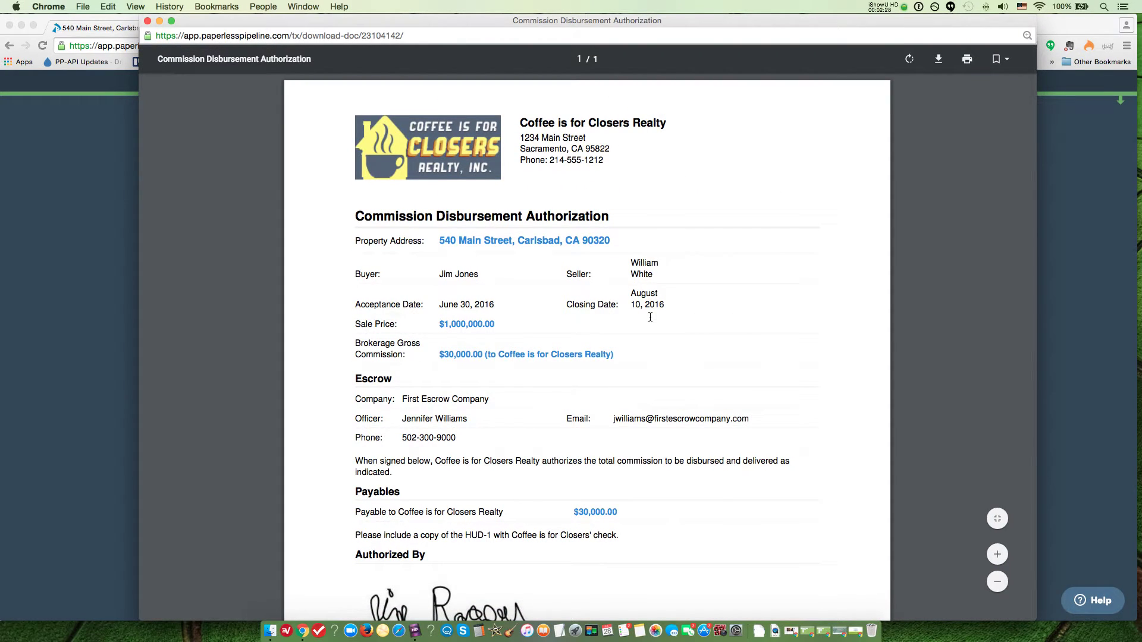
pyautogui.click(149, 23)
# Tick Reviewed for the Commission Disbursement Authorization in the Financial Docs list.
pyautogui.scroll(-2, 545, 294)
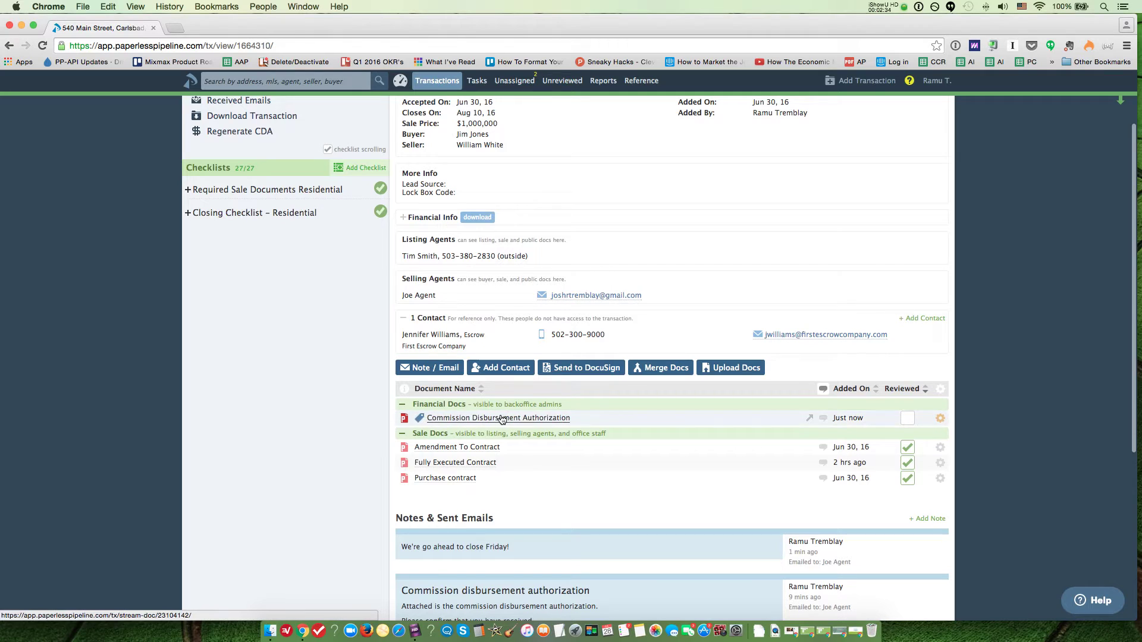
pyautogui.click(902, 417)
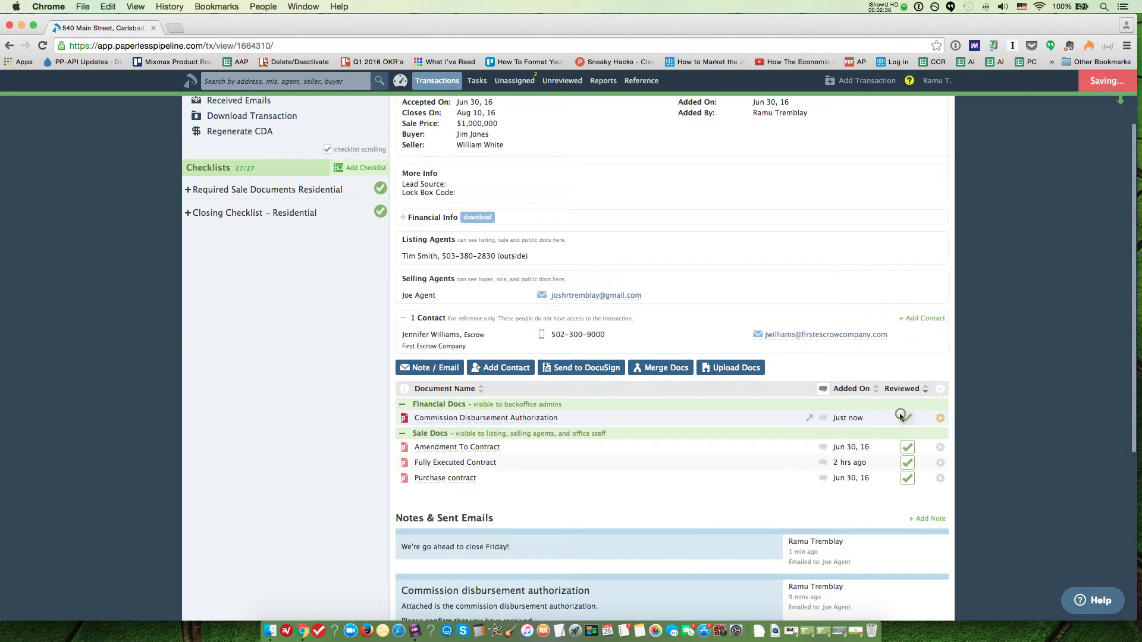
pyautogui.scroll(-1, 900, 417)
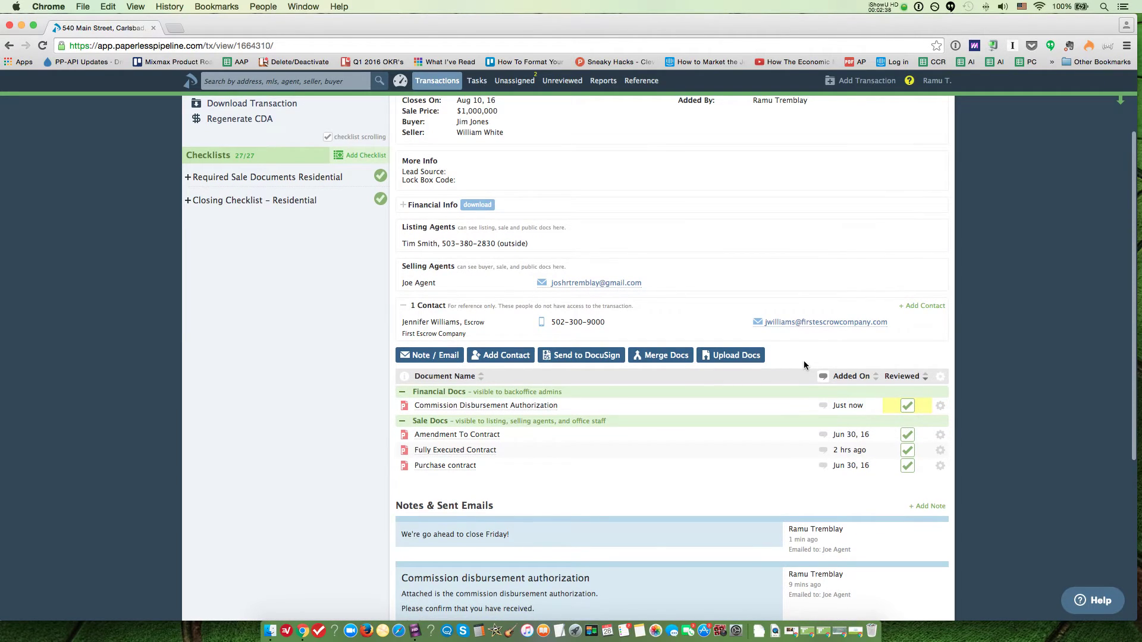
pyautogui.scroll(-2, 803, 364)
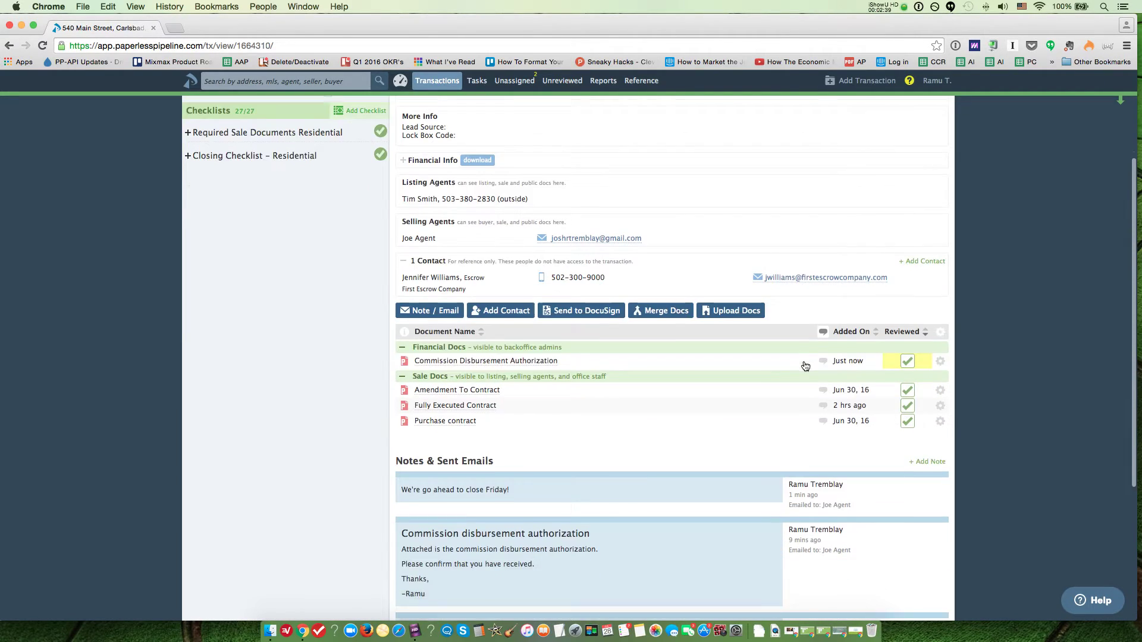
# Send a CDA-template email to selling agent Joe Agent and the escrow contact.
pyautogui.click(437, 308)
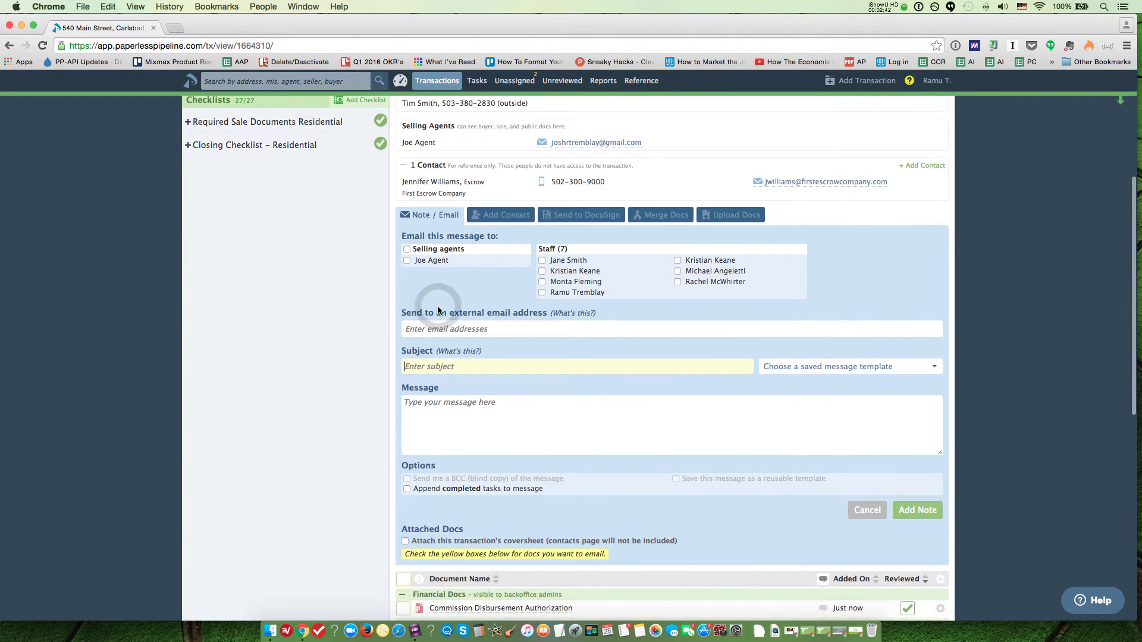
pyautogui.click(929, 366)
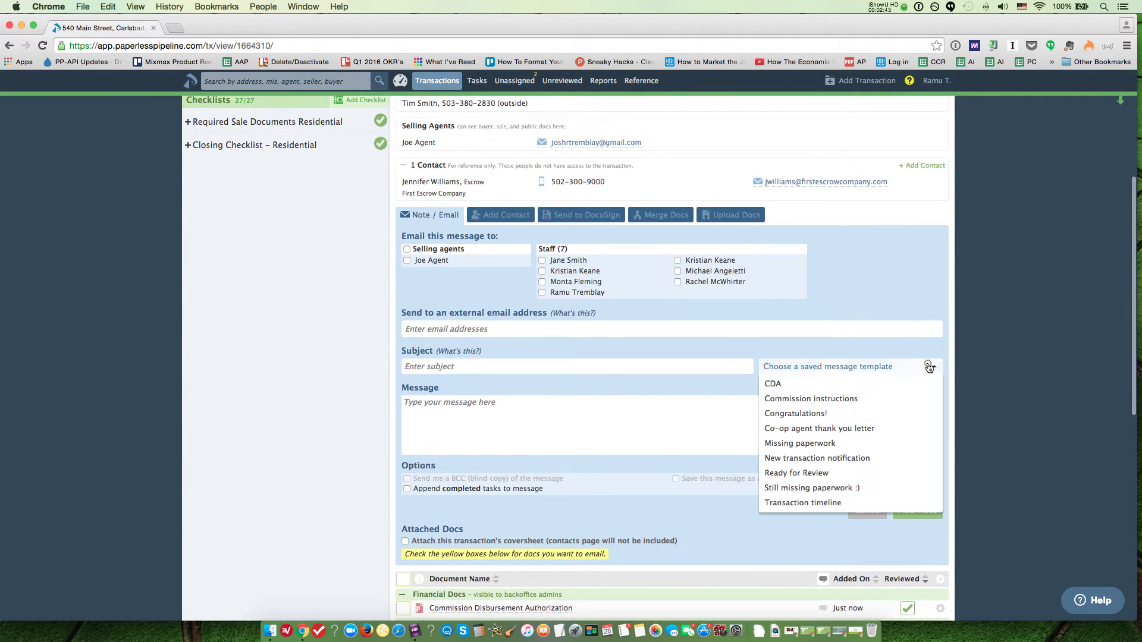
pyautogui.click(834, 385)
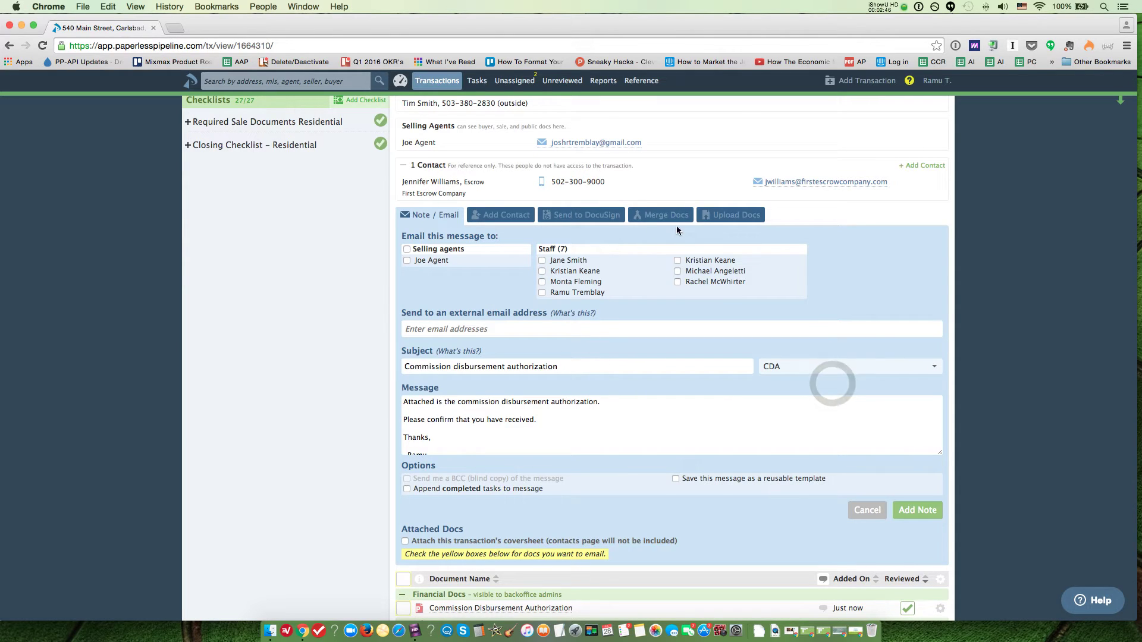
pyautogui.moveTo(825, 181); pyautogui.dragTo(455, 328)
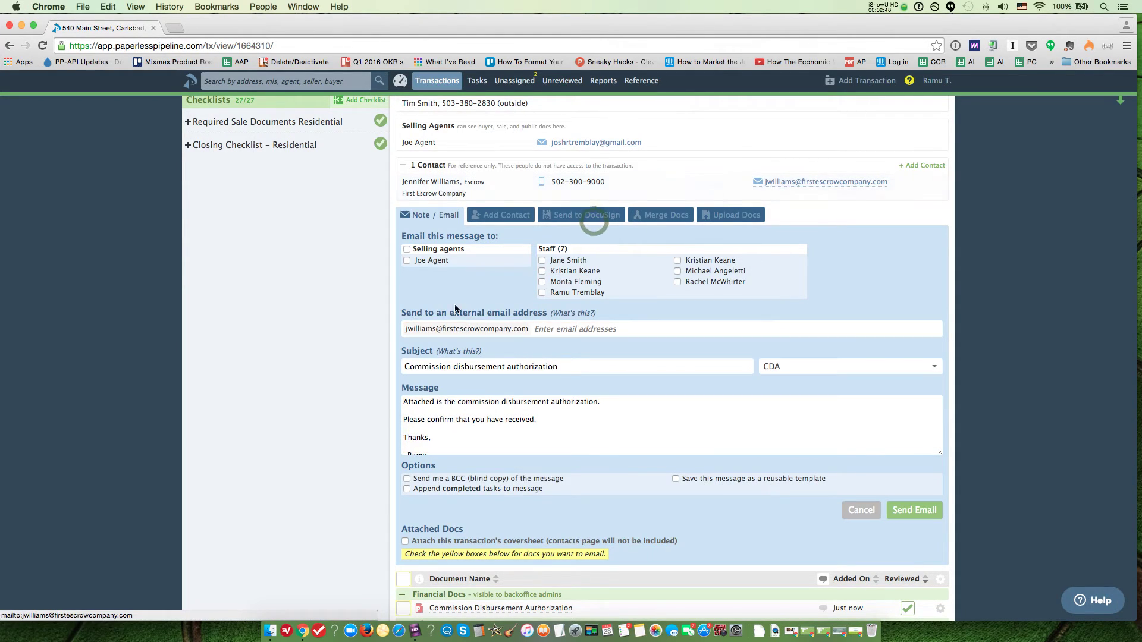
pyautogui.click(407, 257)
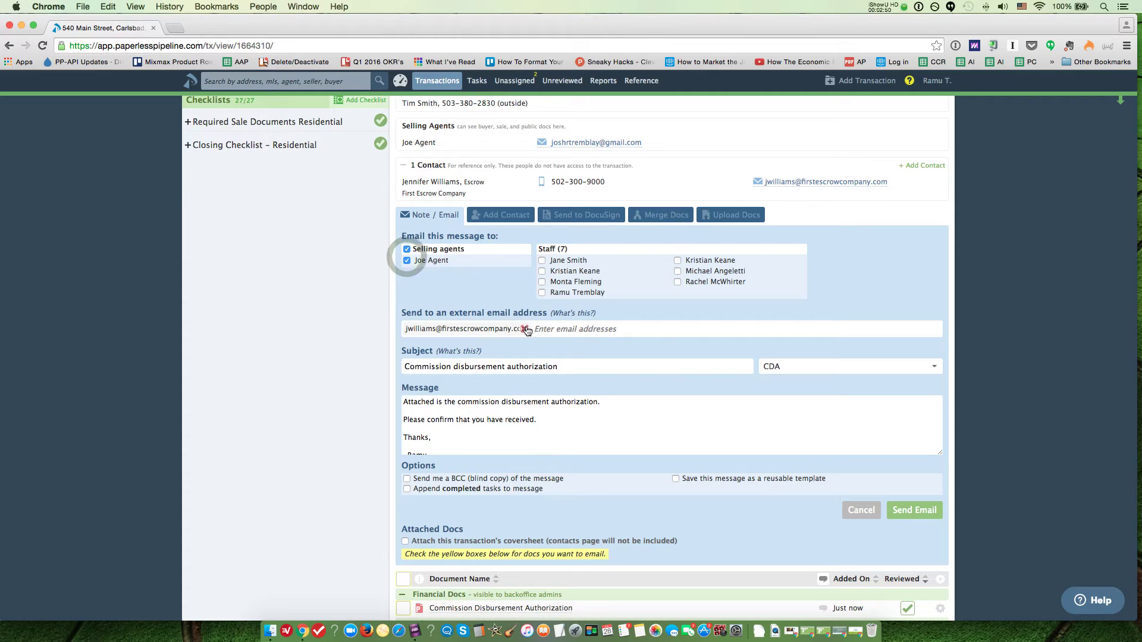
pyautogui.click(524, 329)
pyautogui.click(926, 515)
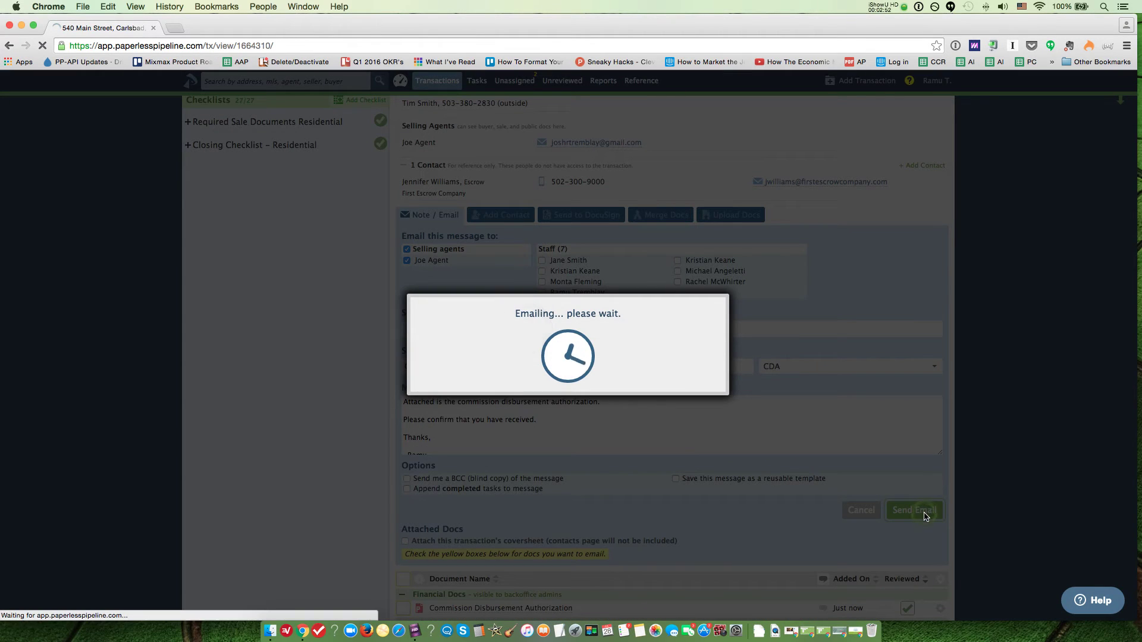